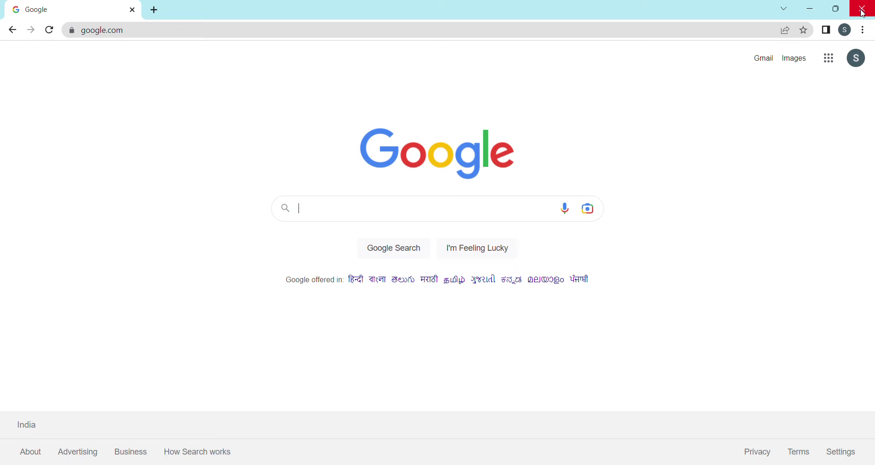
Search Google for 'google business profile'
type("gg")
key("BackSpace")
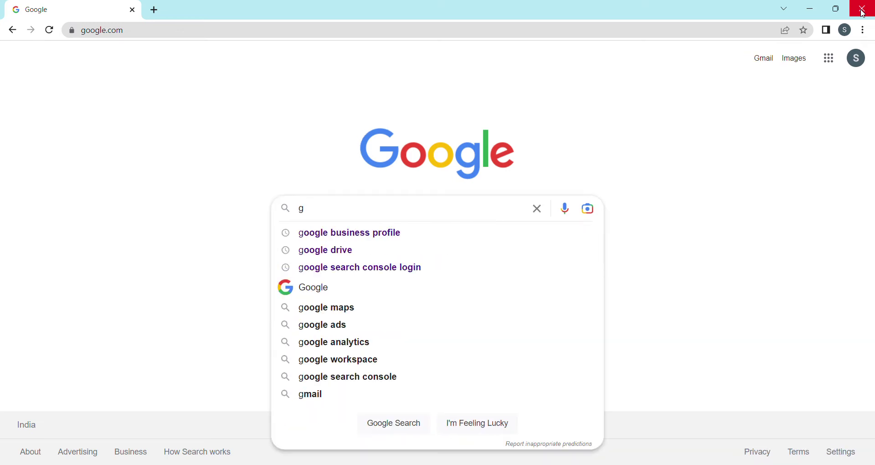
type("oo")
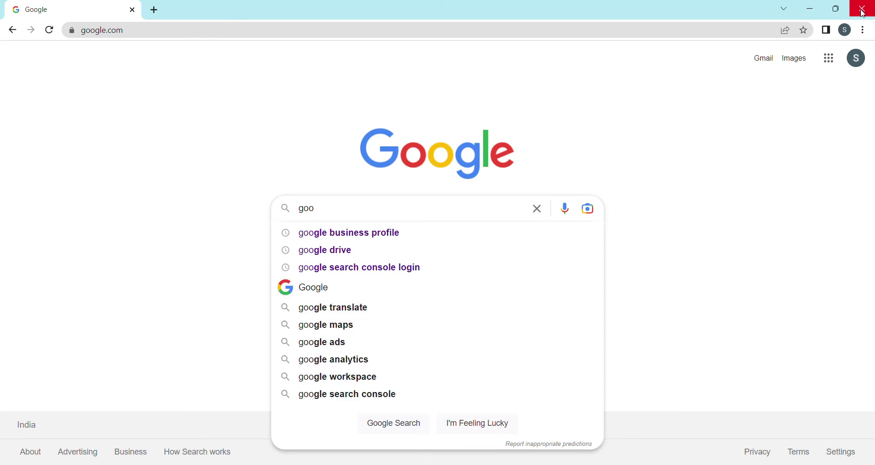
type("gle b")
key("Down")
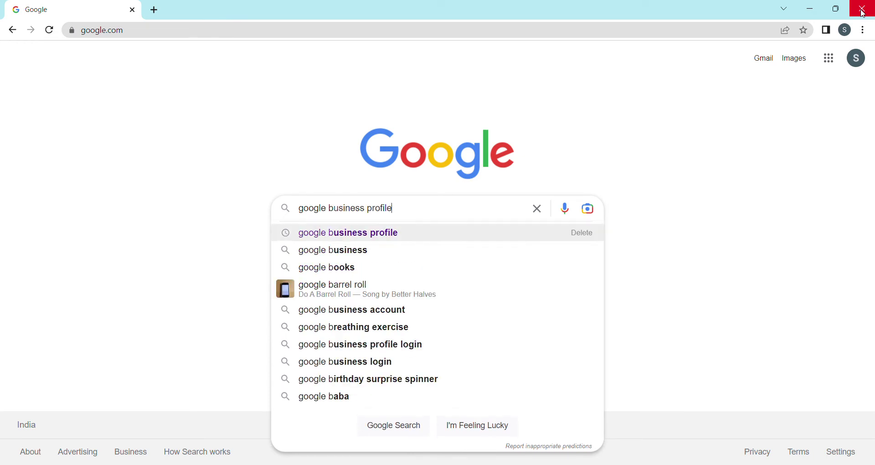
key("Return")
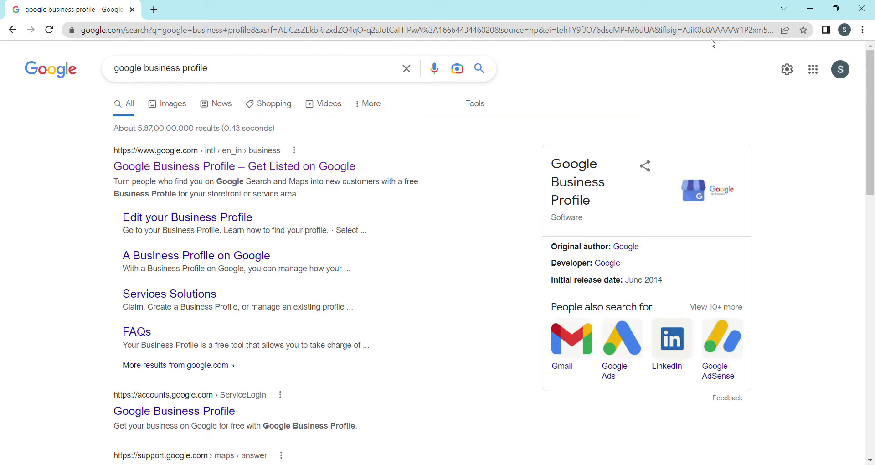
Open the official Google Business Profile page and start creating a new business
left_click(332, 173)
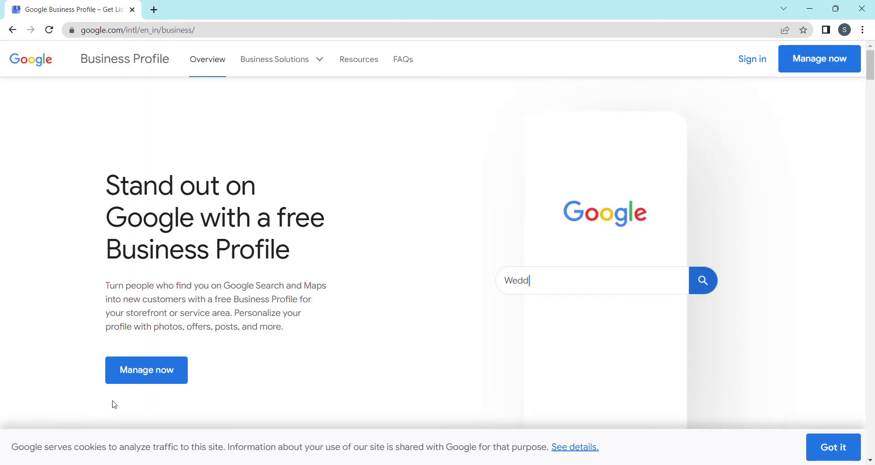
left_click(151, 381)
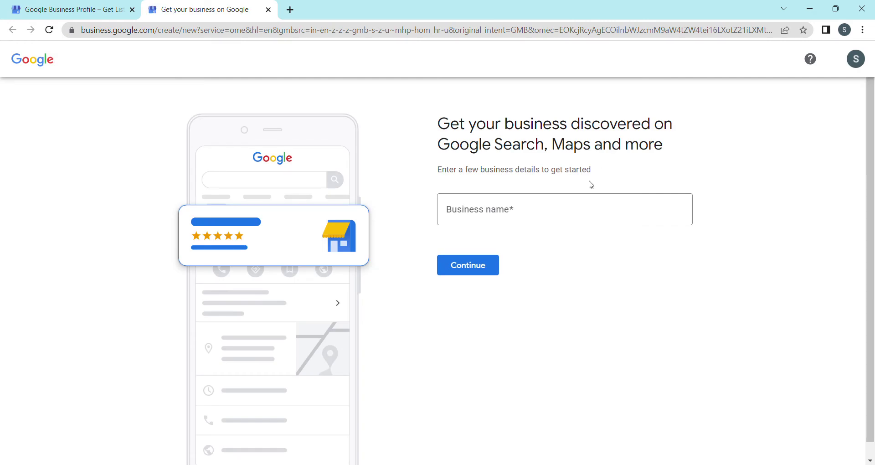
left_click(531, 219)
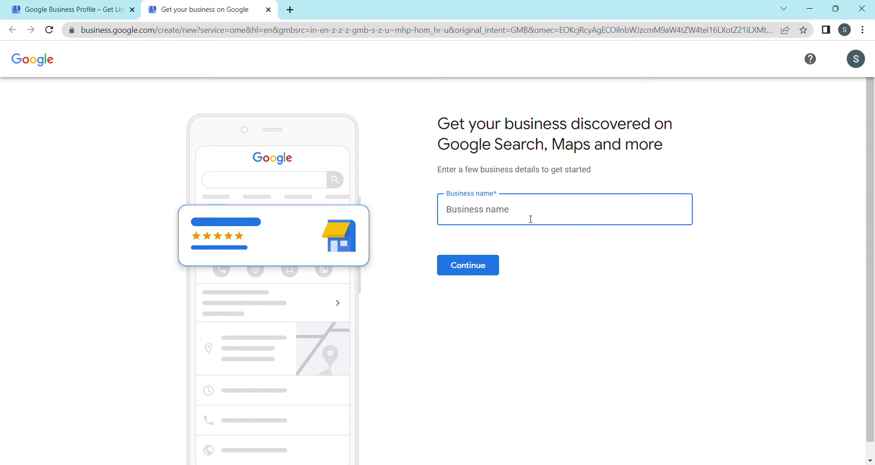
Enter 'Pranic Healing Centre Virugai' as the business name and continue
type("O")
key("BackSpace")
type("Pranic Healing ")
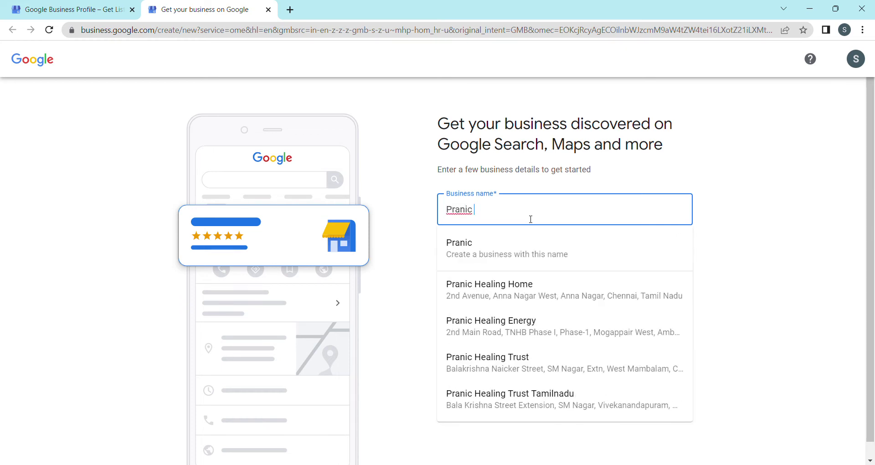
type("Cenre")
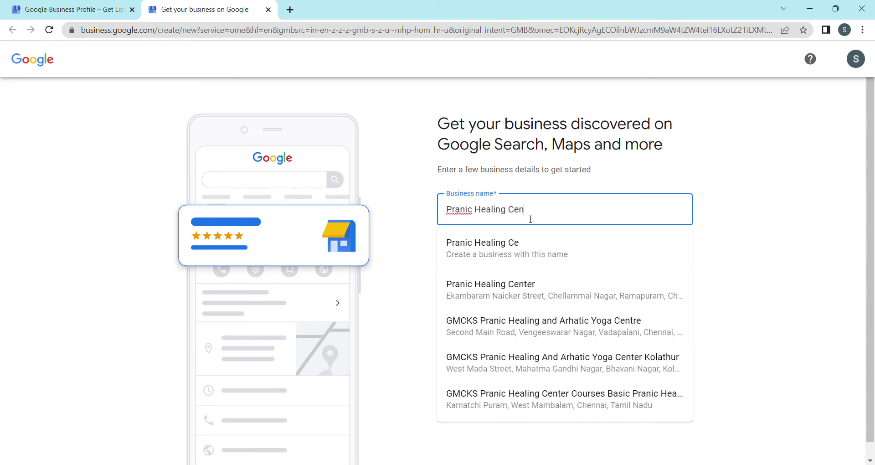
key("BackSpace")
key("BackSpace")
type("tre Virugai")
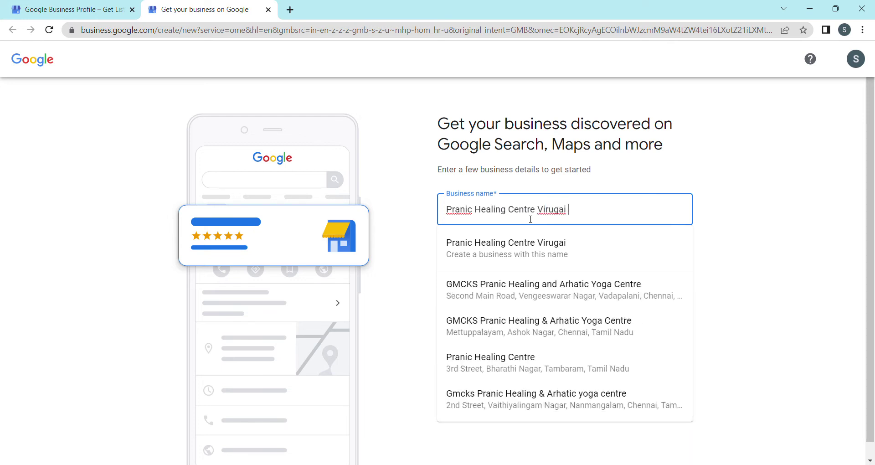
key("ctrl+a")
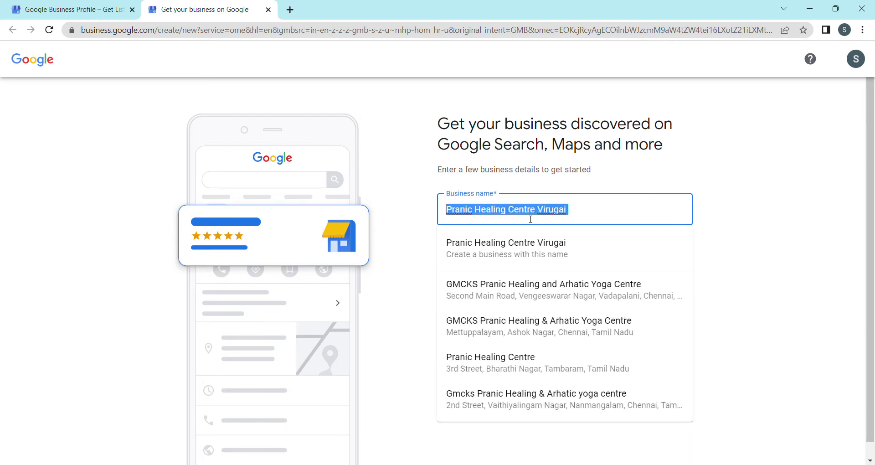
left_click(811, 188)
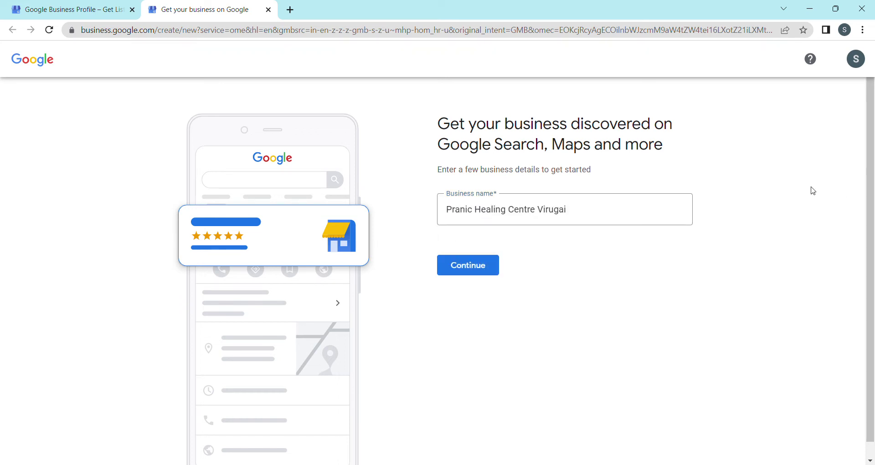
left_click(472, 262)
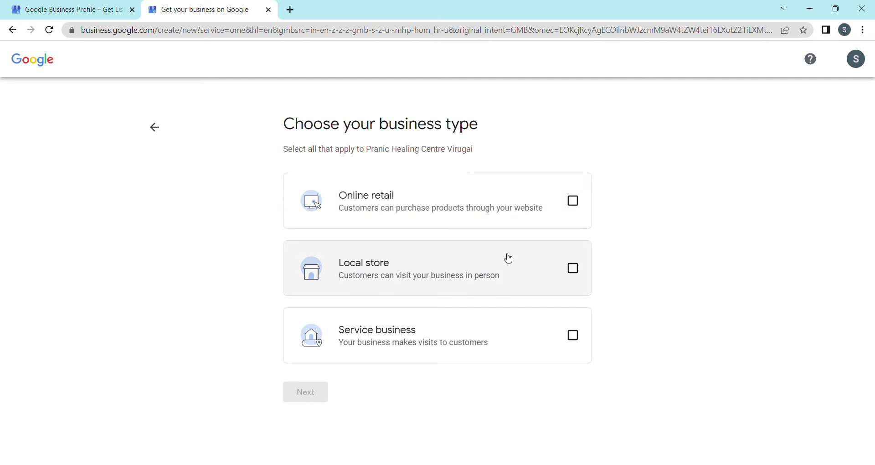
Choose Local store as the business type and Meditation Centre as its category
left_click(504, 269)
left_click(325, 392)
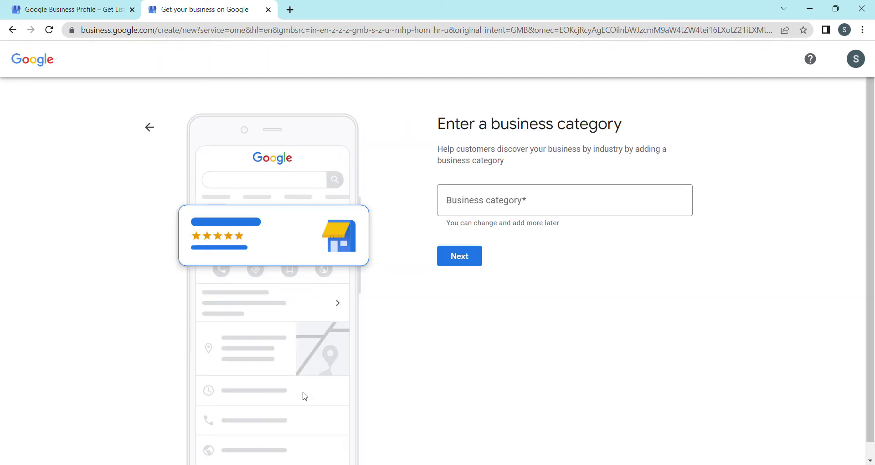
left_click(518, 205)
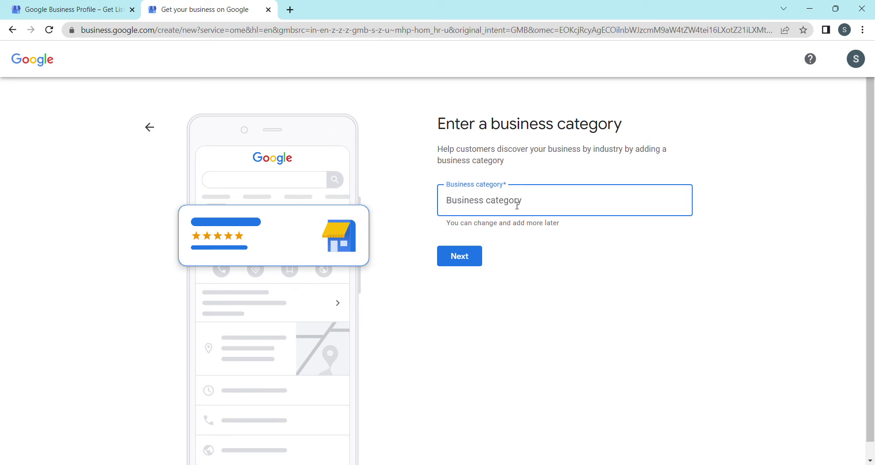
type("meditation ce")
key("Down")
key("Return")
left_click(464, 261)
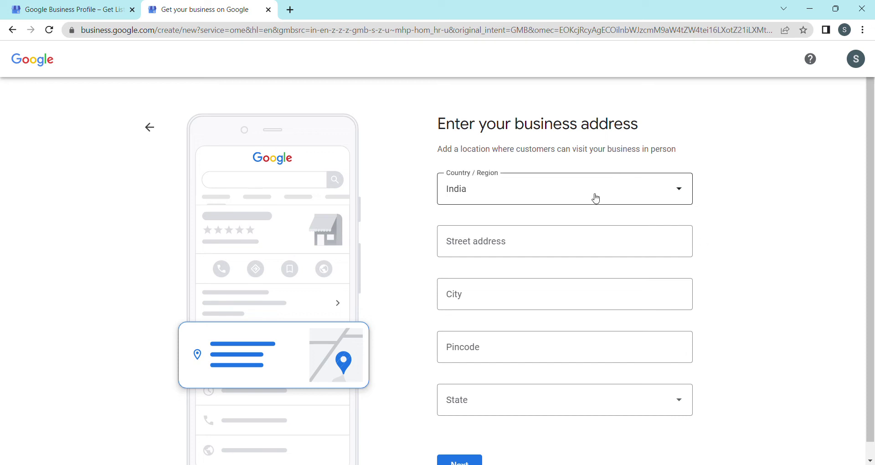
Enter street address '7th Street, Sanjay Gandhi Nagar,', city Chennai and pincode 600092
left_click(509, 250)
type("7th ")
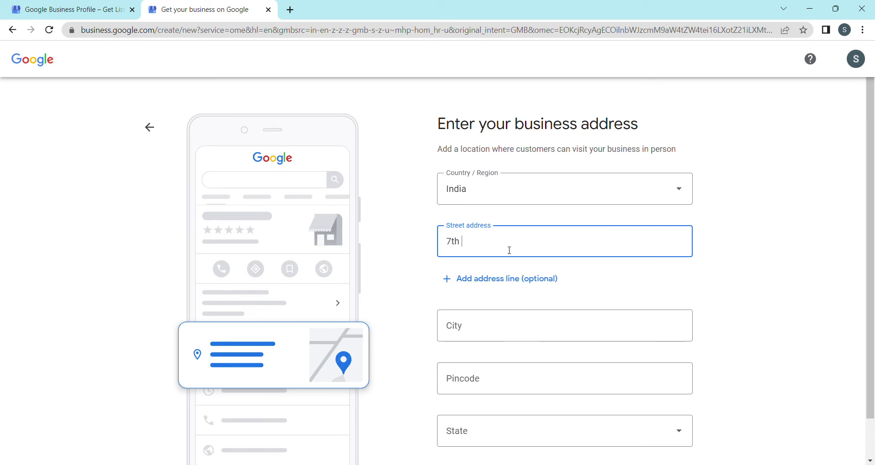
type("Street, Sanjay Gand")
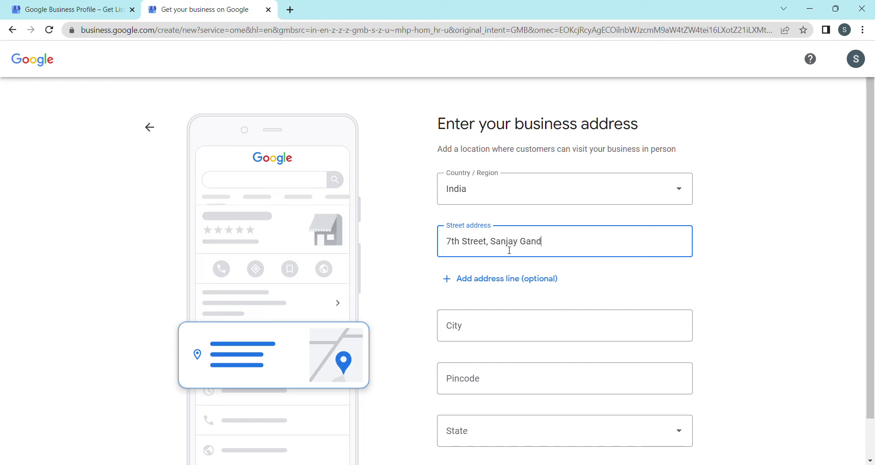
type("hi Nagar,")
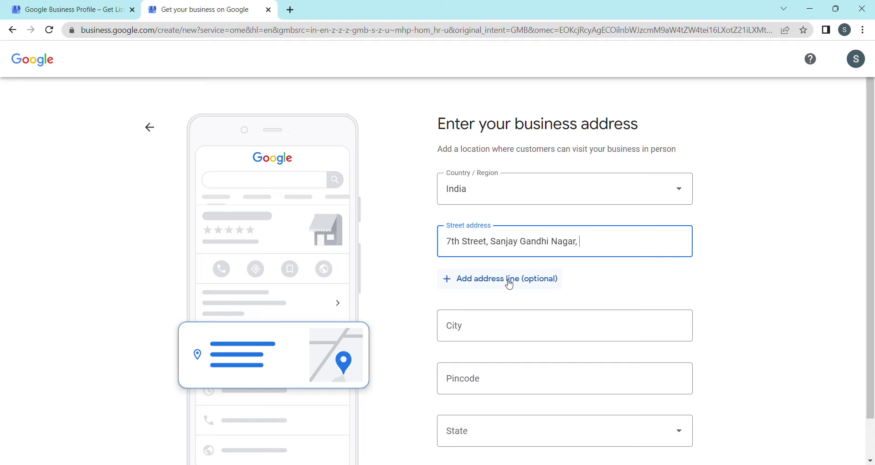
left_click(495, 333)
type("C")
key("BackSpace")
type("Cehnn")
key("BackSpace")
key("BackSpace")
key("BackSpace")
key("BackSpace")
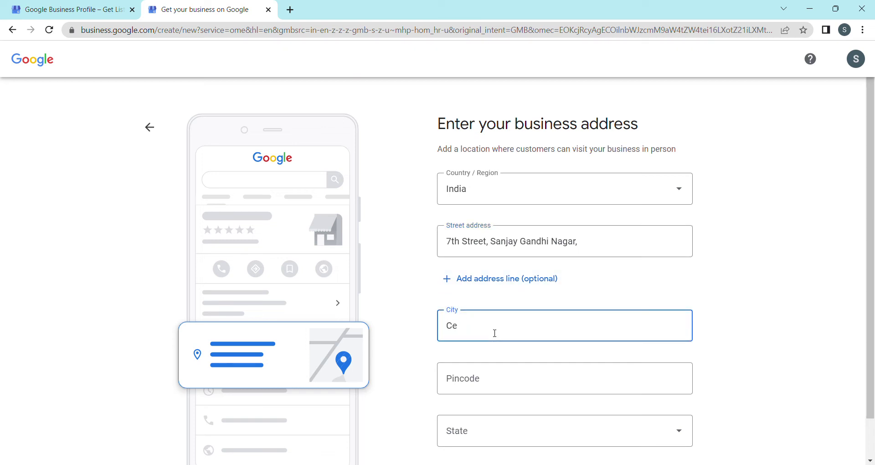
type("hennai")
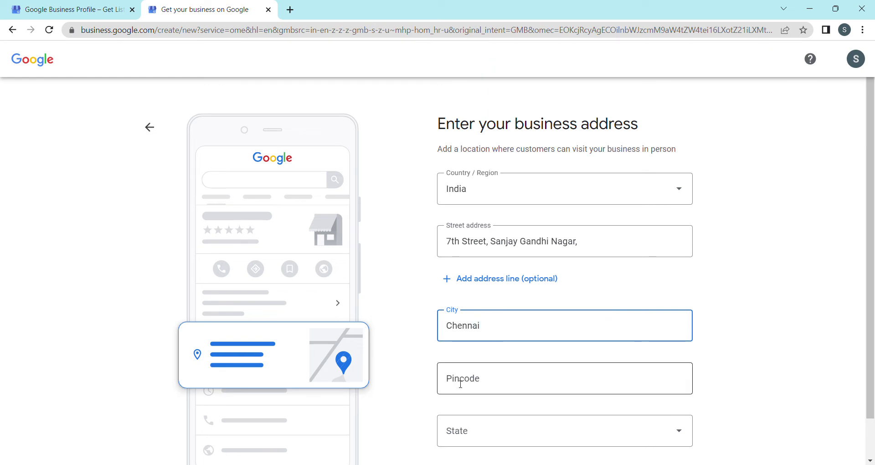
left_click(473, 389)
type("600092")
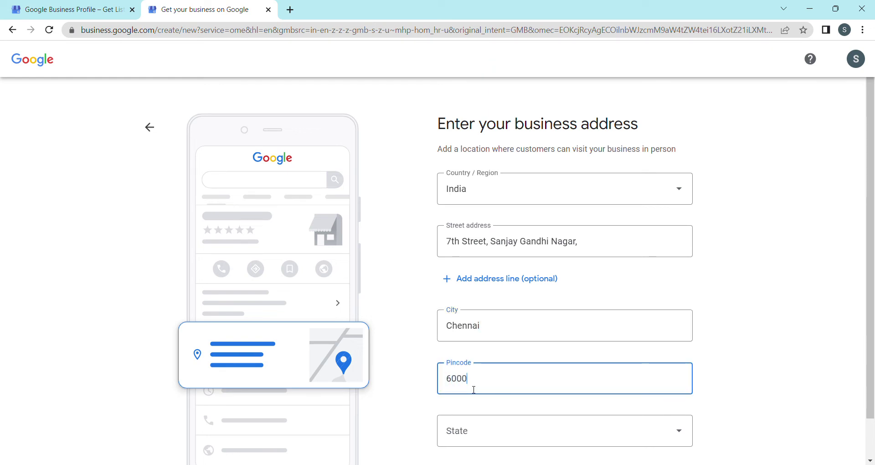
Set the state to Tamil Nadu, submit the address and drag the map marker into place
left_click(504, 436)
key("t")
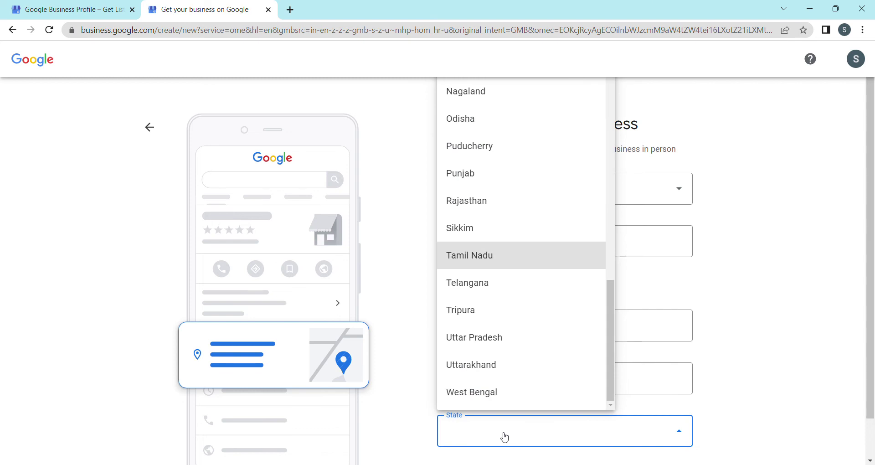
left_click(549, 256)
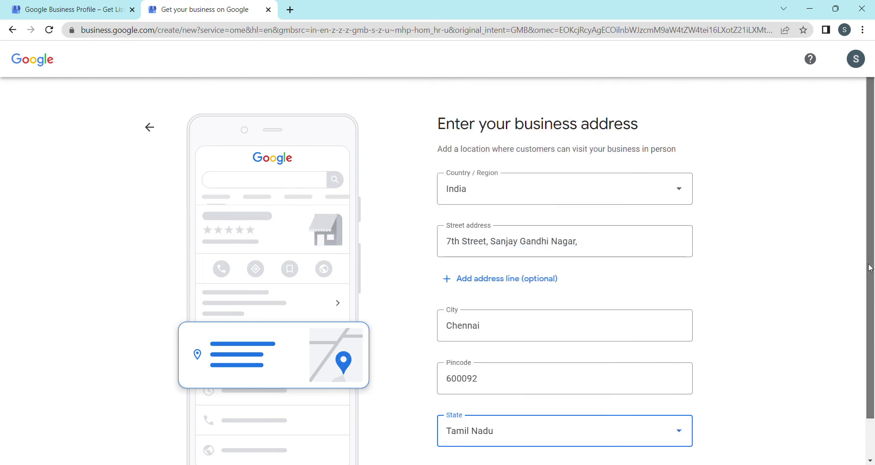
scroll(872, 263, "down", 1)
left_click(474, 454)
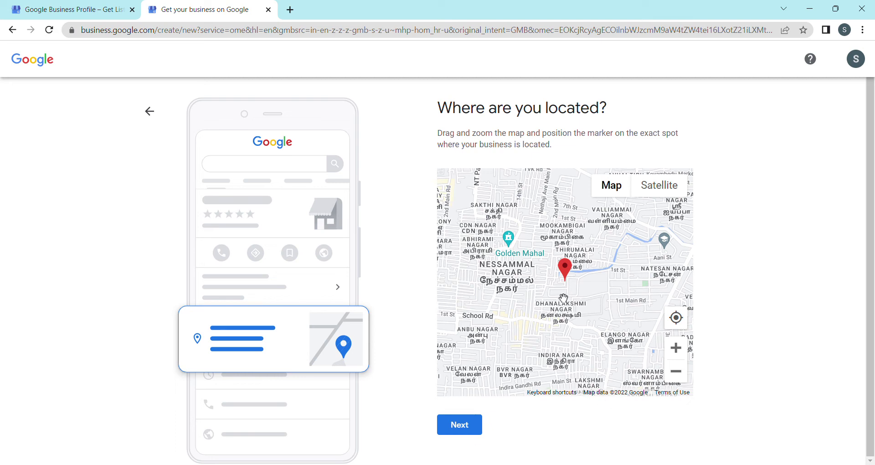
scroll(564, 299, "up", 2)
left_click_drag(572, 264, 580, 290)
Confirm the map pin and continue with phone number and website left empty
left_click(467, 428)
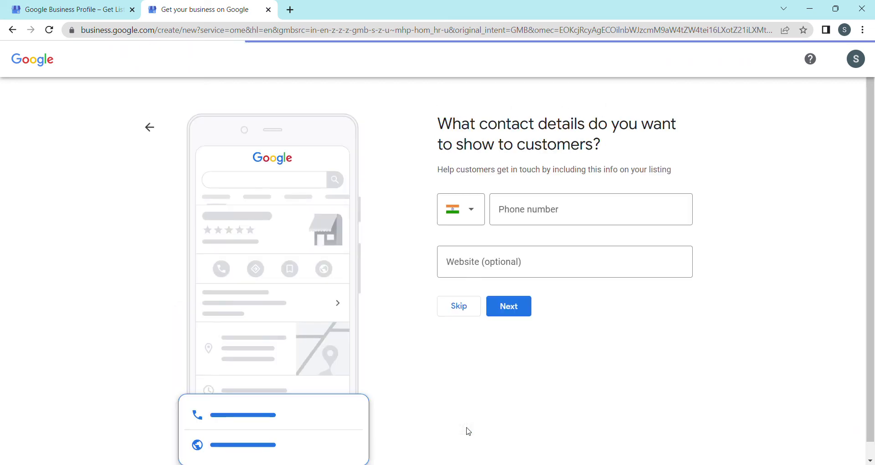
left_click(558, 210)
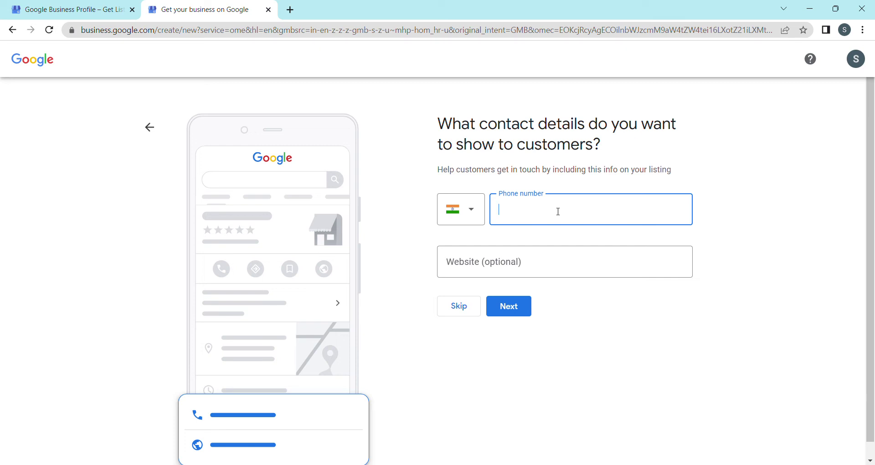
left_click(508, 313)
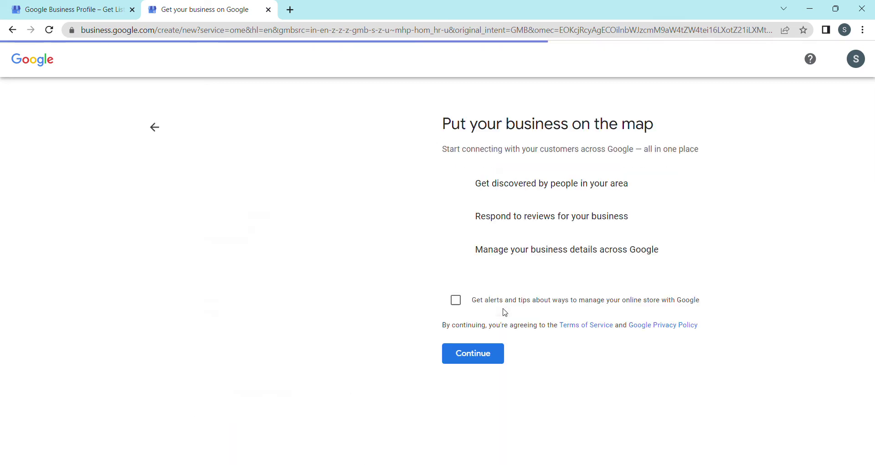
Accept the terms to reach the verification options
left_click(484, 357)
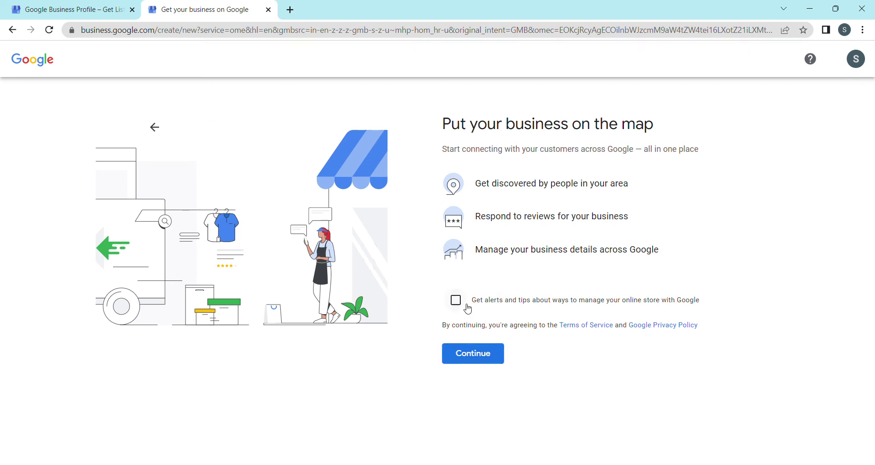
left_click(479, 359)
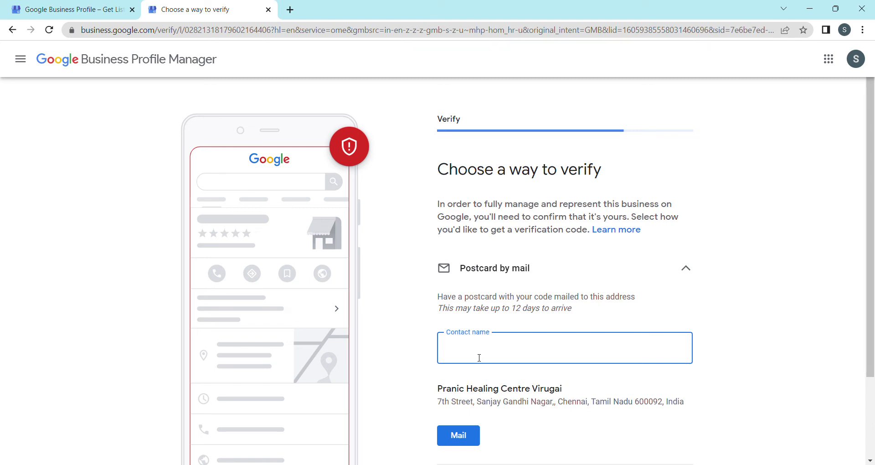
Enter the contact's name and request the verification postcard by mail
type("Arjun")
left_click(461, 445)
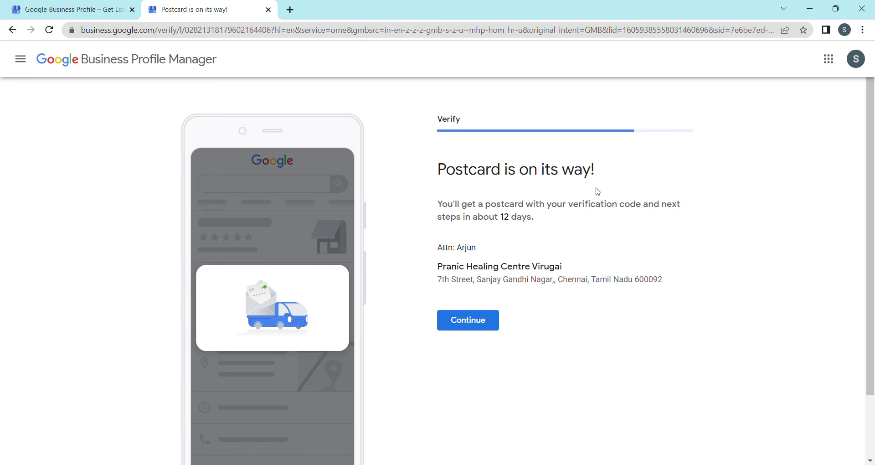
left_click(478, 322)
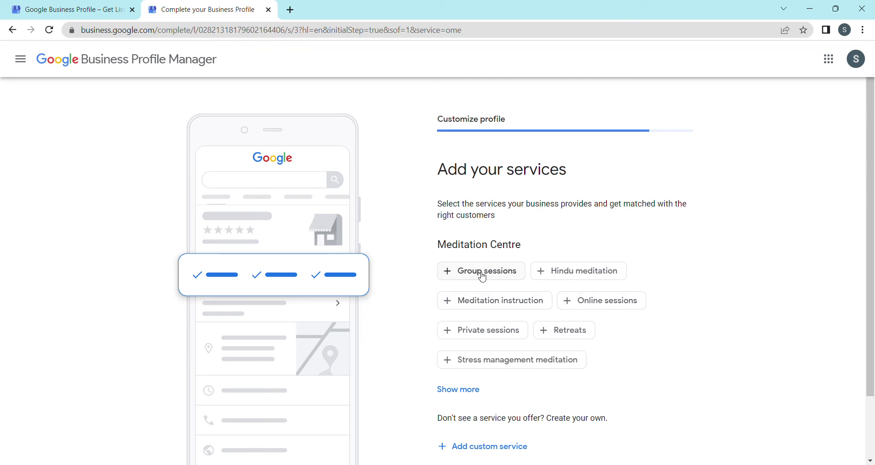
Add Hindu meditation and Meditation instruction as services and save them
left_click(601, 274)
left_click(510, 306)
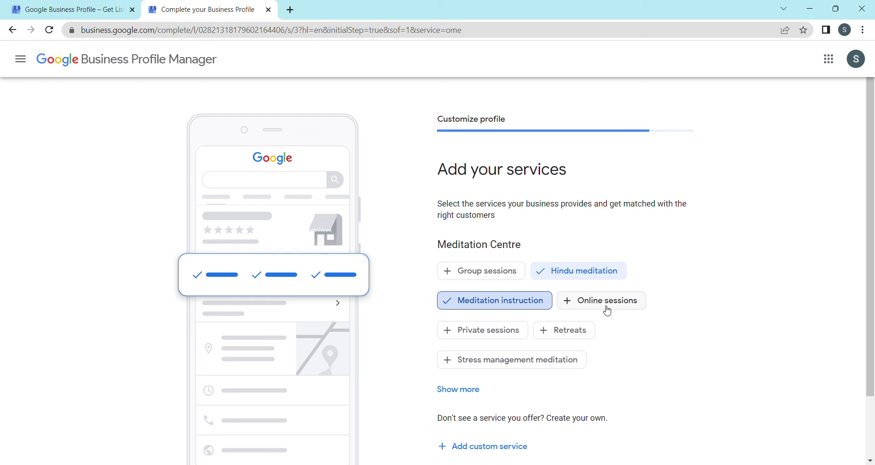
left_click_drag(867, 274, 865, 353)
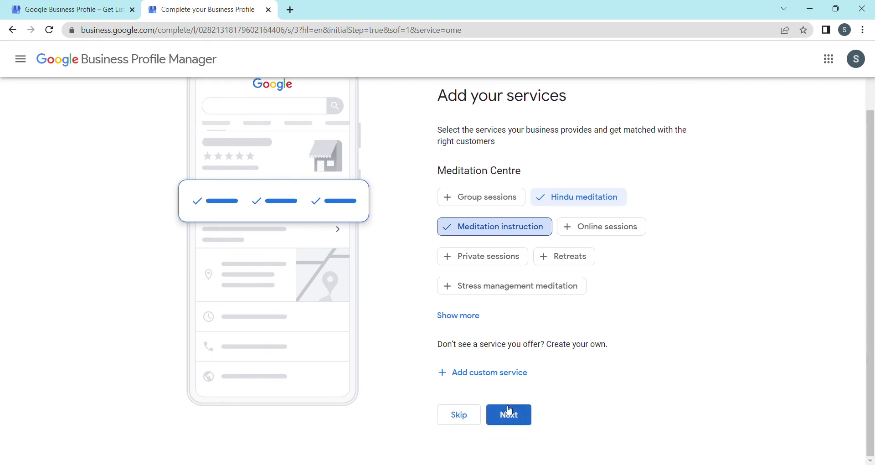
left_click(463, 317)
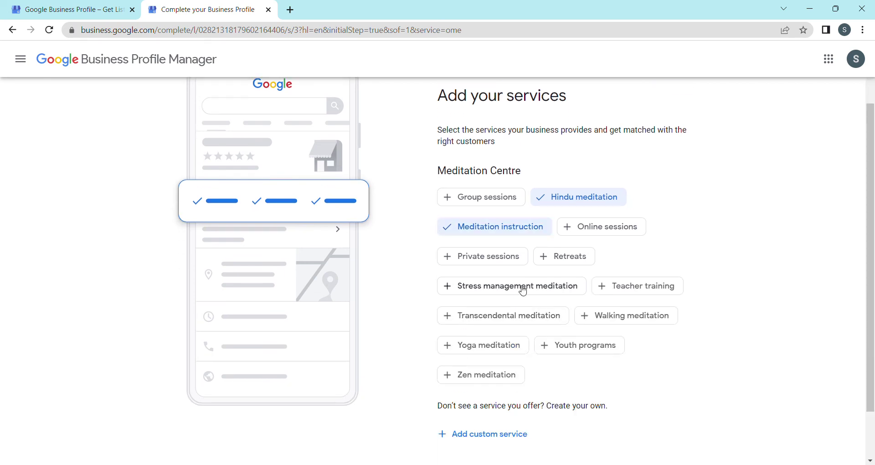
left_click_drag(871, 293, 869, 341)
left_click(514, 417)
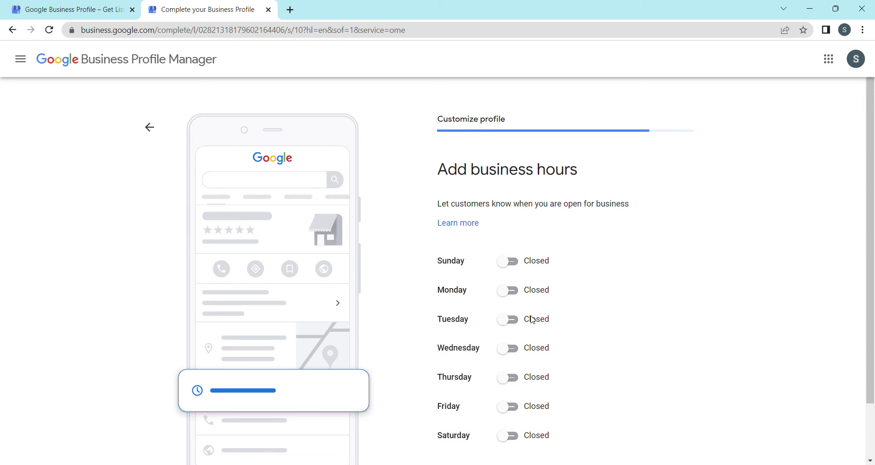
Open Sunday from 10:00 AM to 5:00 PM and save the business hours
left_click(516, 270)
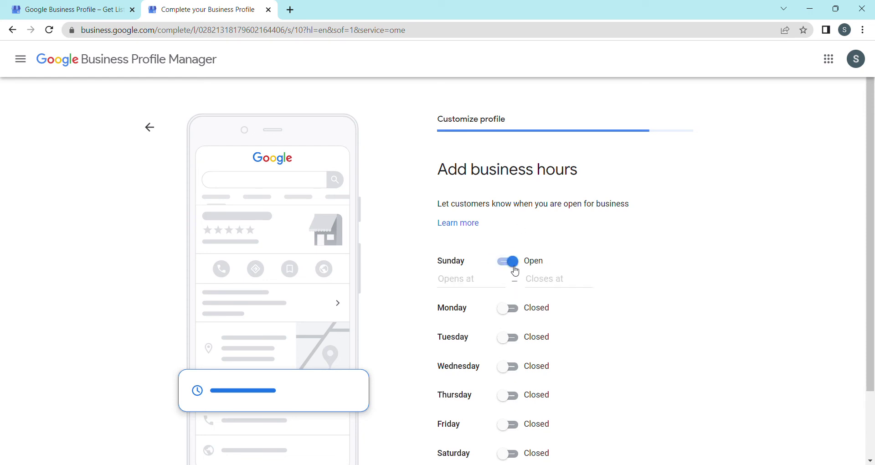
left_click(465, 284)
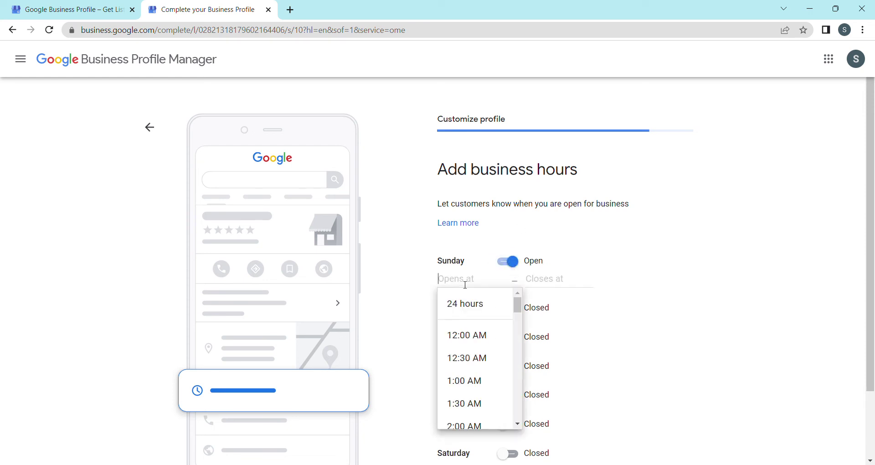
left_click(560, 282)
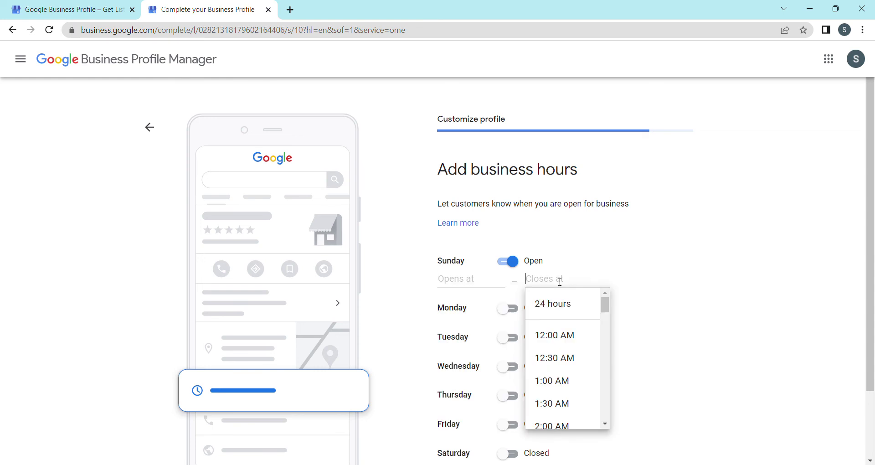
left_click(471, 283)
type("10")
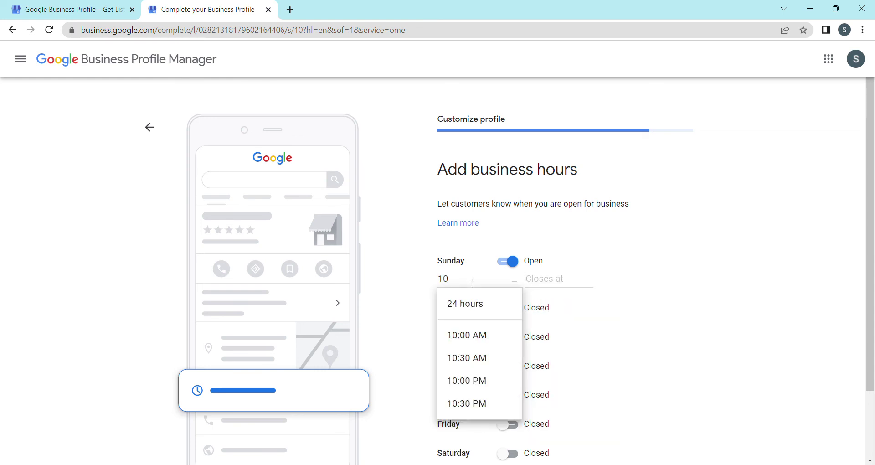
left_click(482, 338)
left_click(549, 283)
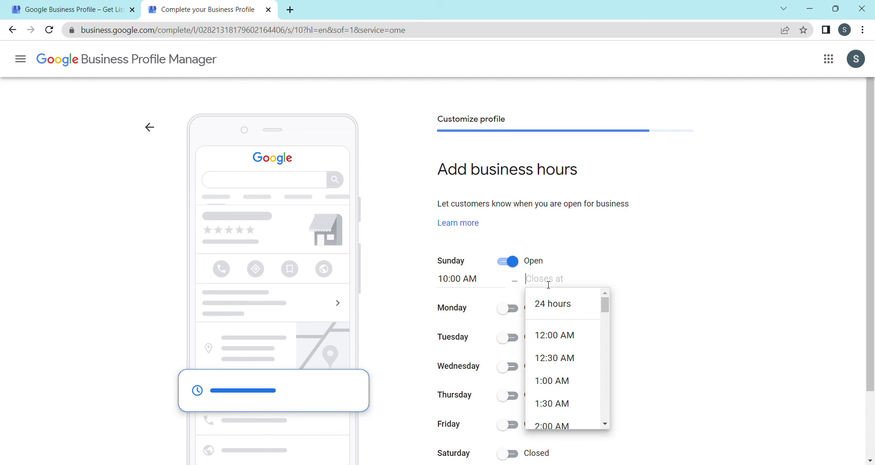
type("5")
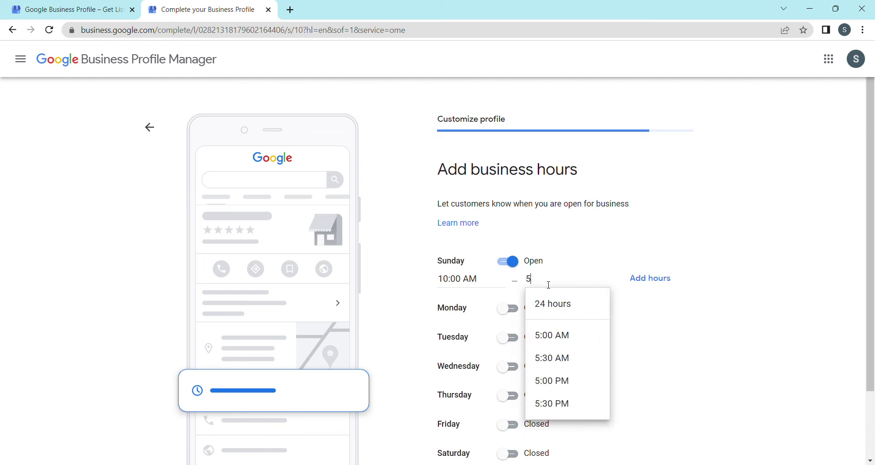
left_click(568, 383)
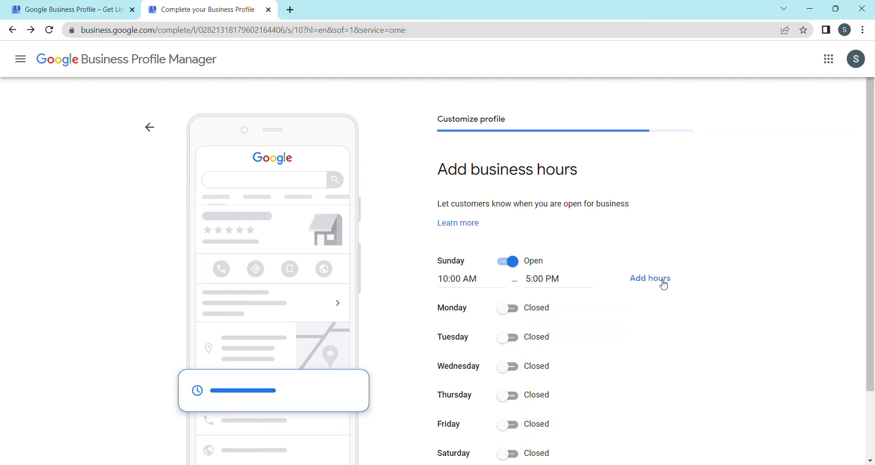
scroll(503, 396, "down", 2)
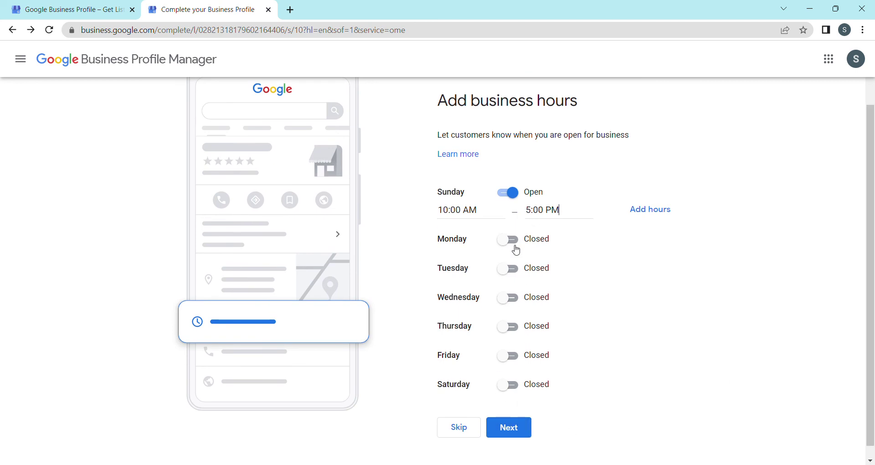
left_click(517, 430)
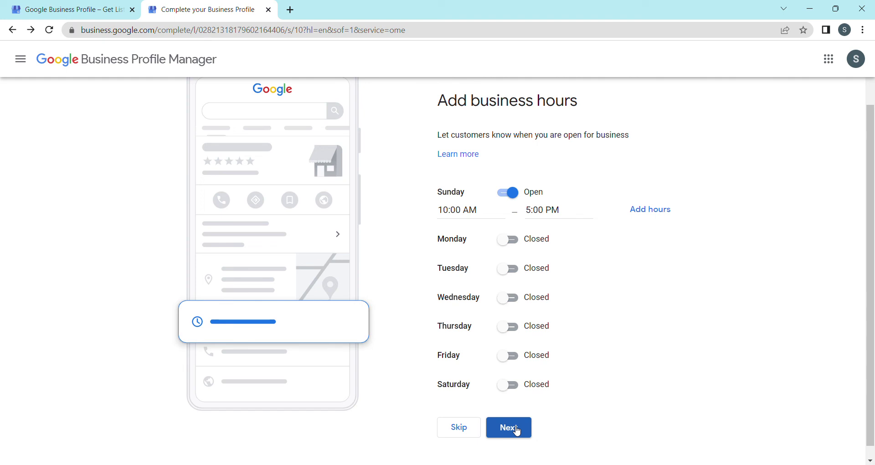
left_click(517, 429)
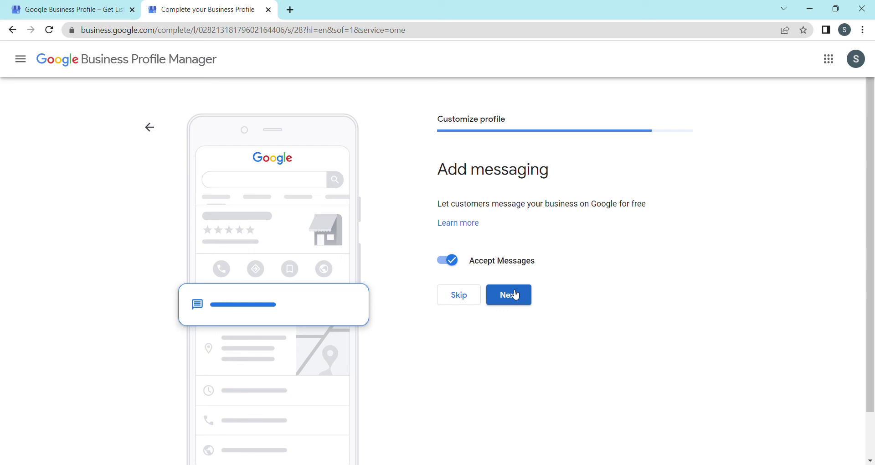
Keep messaging enabled and skip the business description
left_click(516, 295)
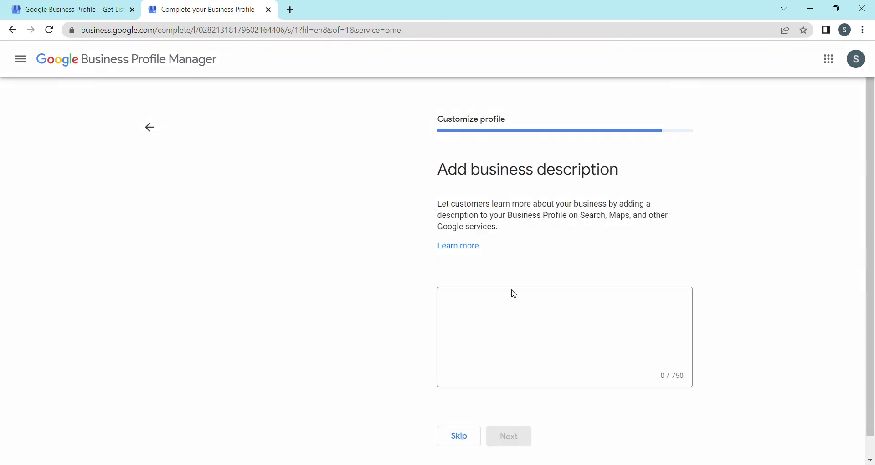
left_click(609, 331)
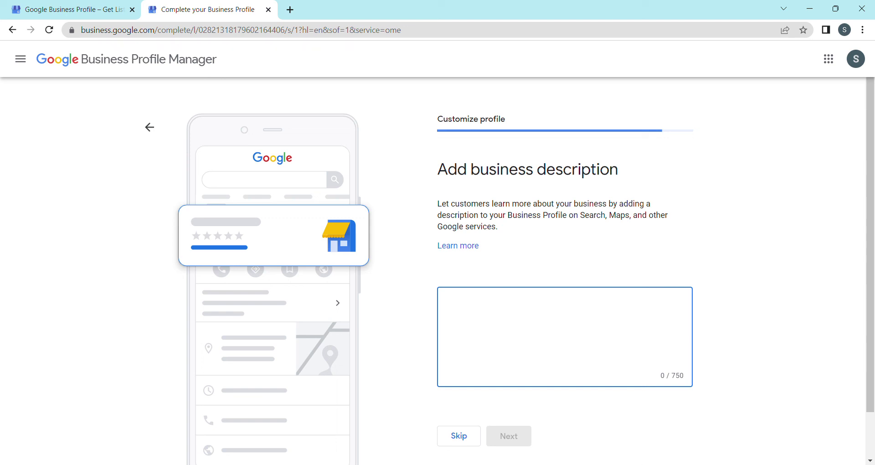
left_click(462, 439)
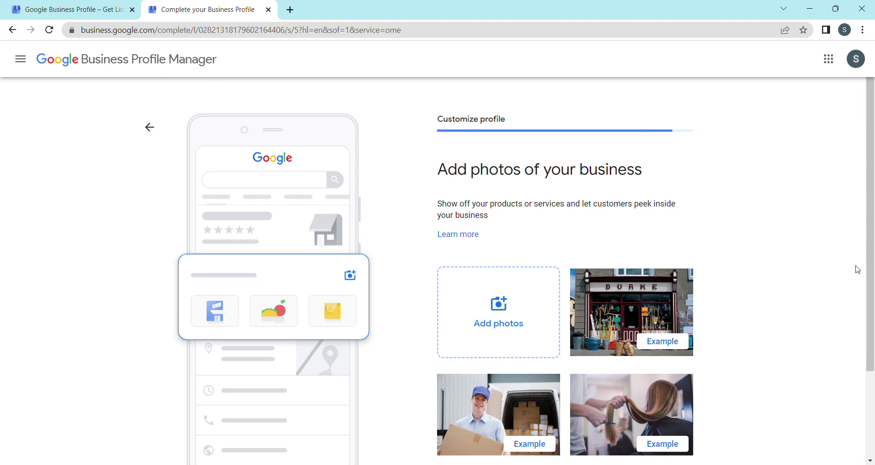
Skip the Add photos page without uploading any business photos
left_click_drag(871, 266, 870, 353)
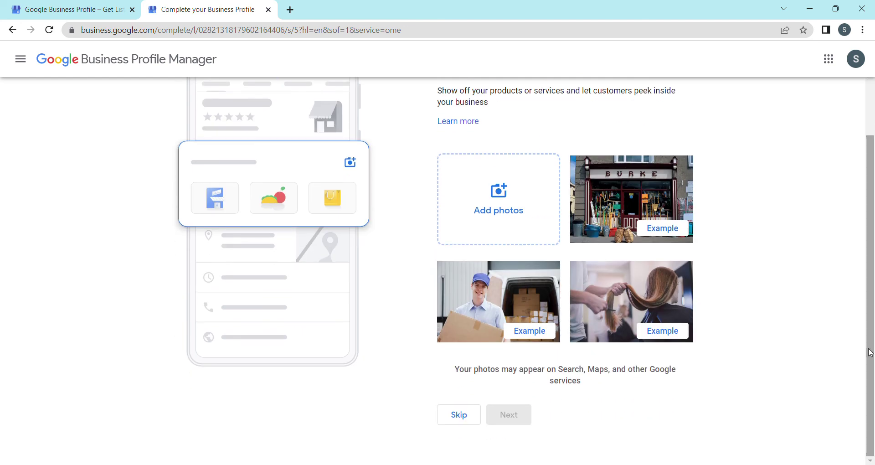
left_click(461, 413)
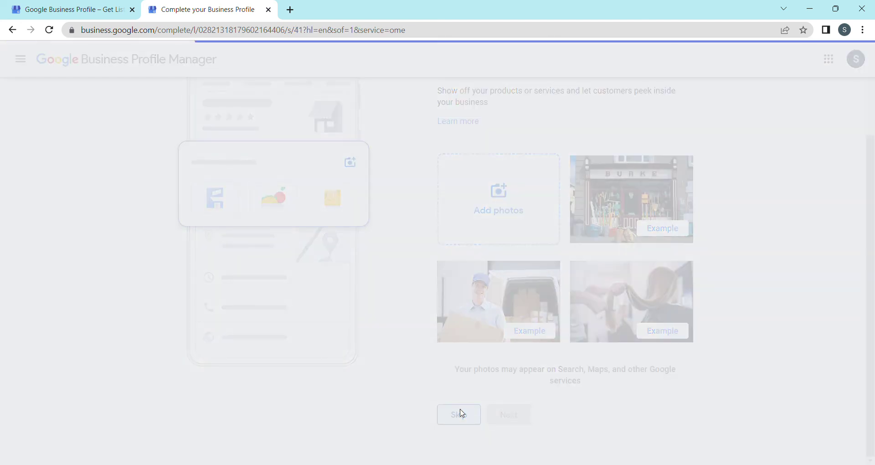